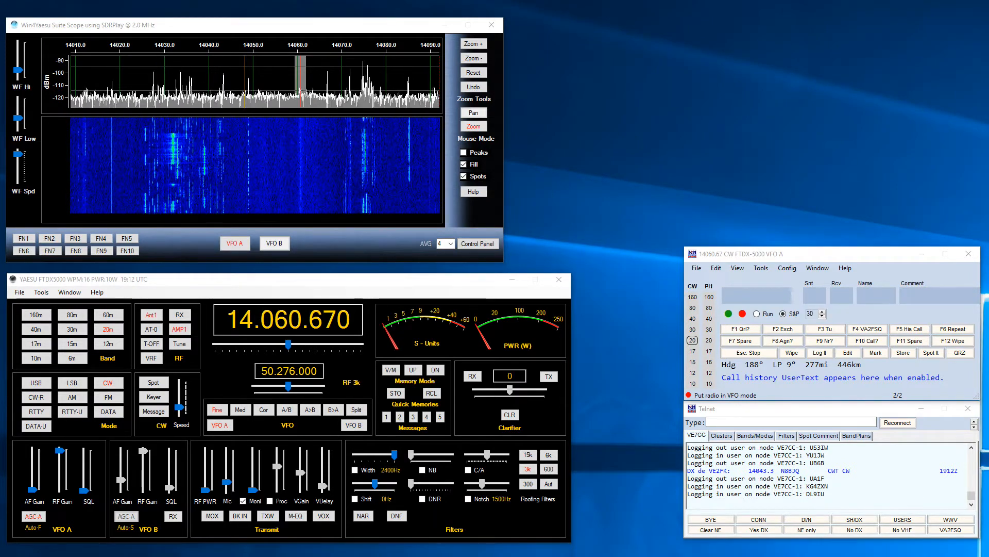
Open the Spectrum Display window from the contest logger's entry window
left_click(272, 283)
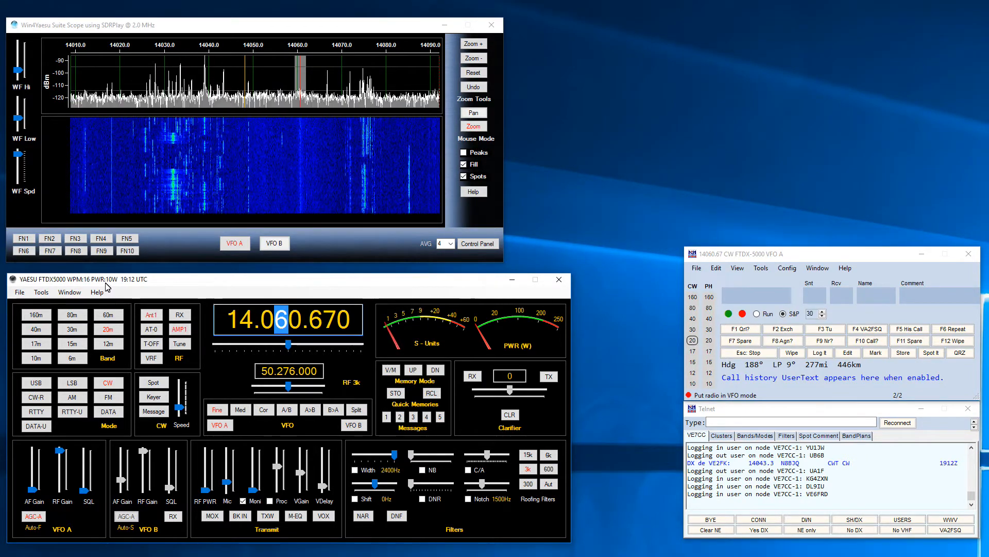
left_click(187, 244)
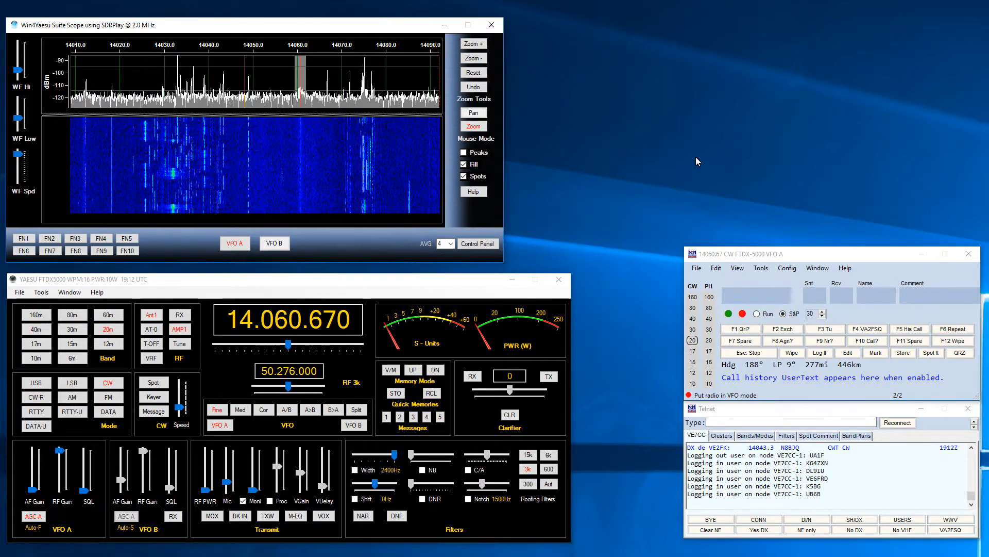
left_click(823, 258)
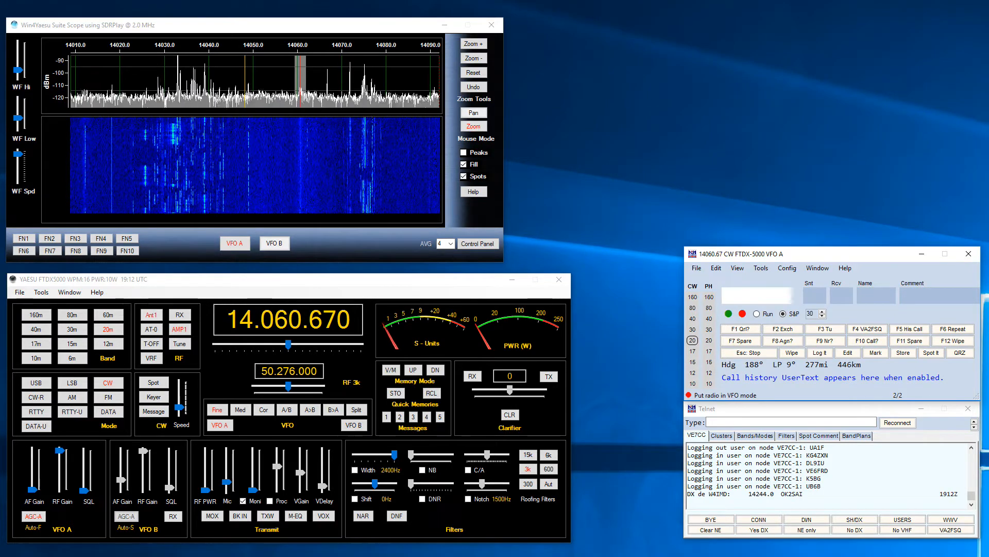
left_click(814, 269)
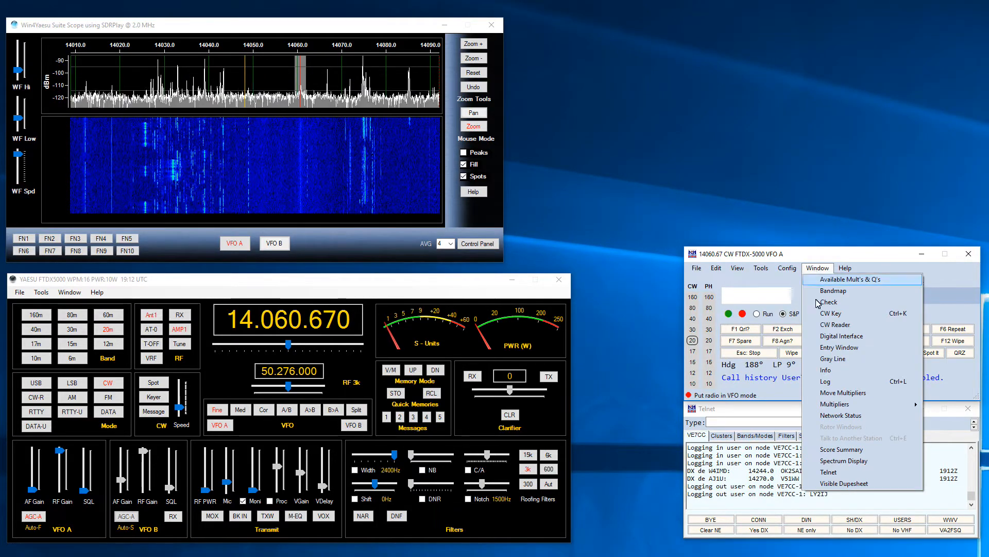
left_click(849, 462)
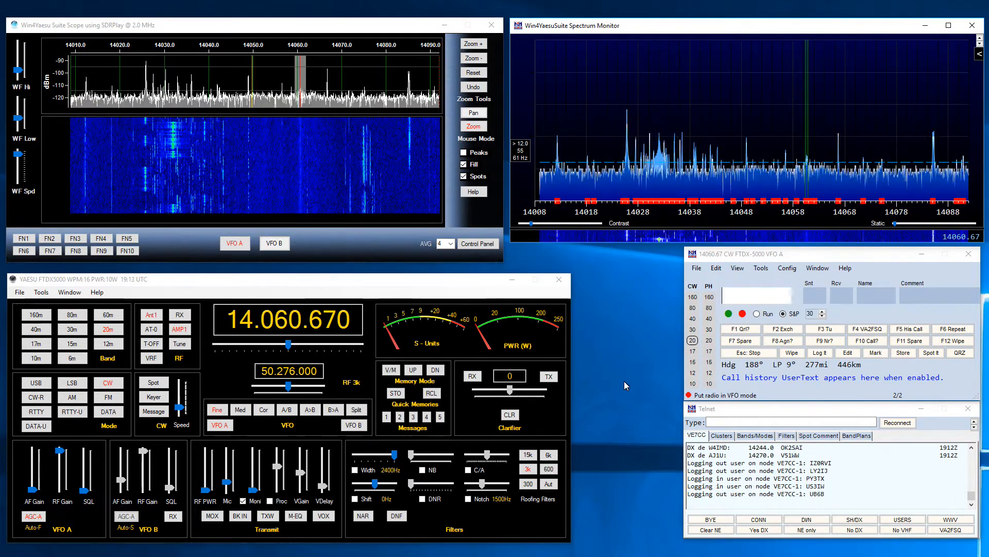
Reset the Win4Yaesu scope to its full span and zoom in on about 13992 to 14130 kHz
left_click(409, 48)
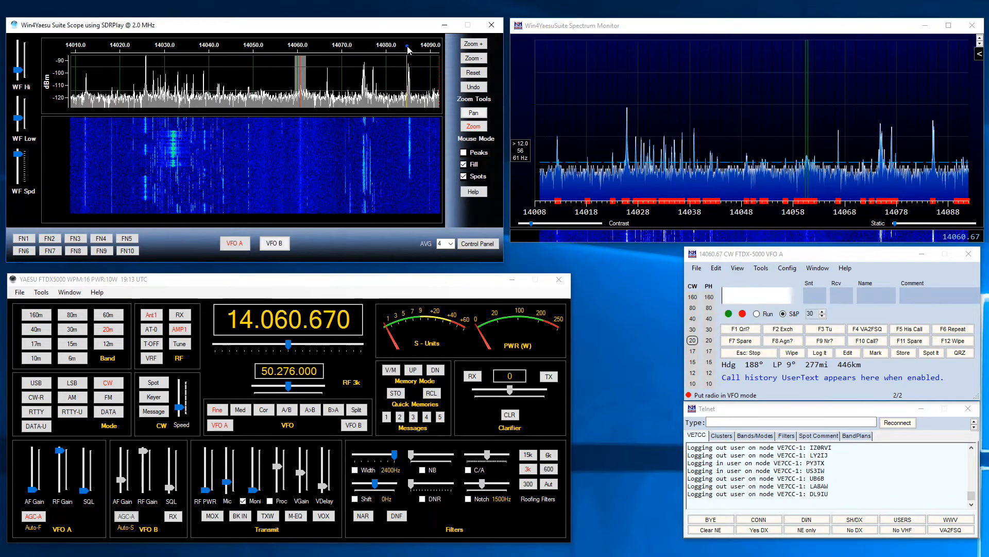
mouse_move(372, 50)
left_mouse_down()
mouse_move(289, 47)
mouse_move(414, 48)
mouse_move(364, 48)
left_mouse_up()
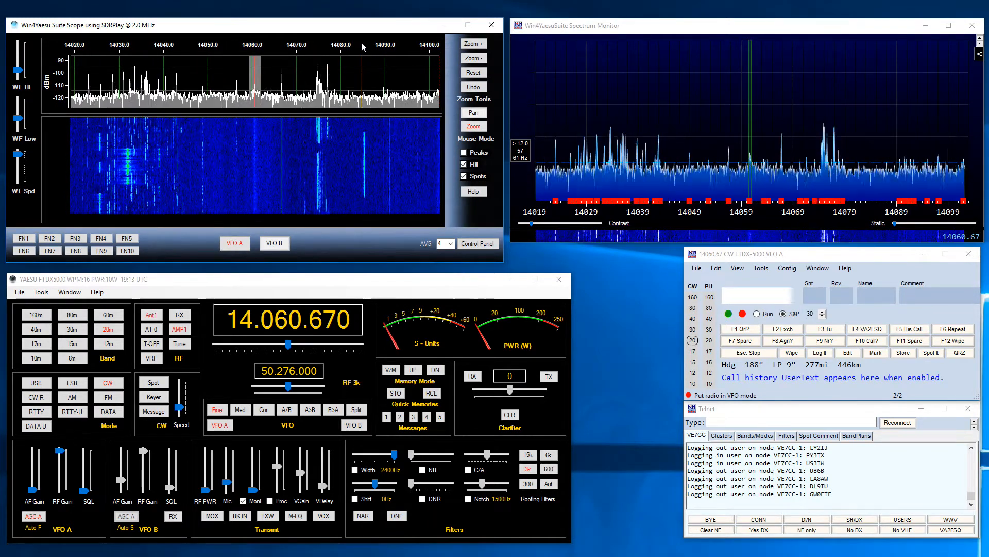
left_click(481, 77)
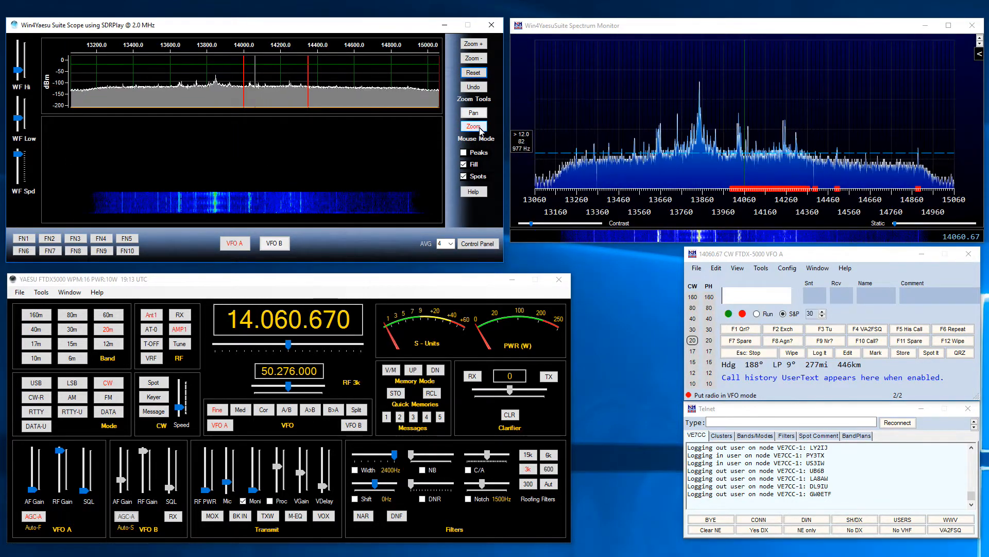
left_click_drag(241, 80, 264, 91)
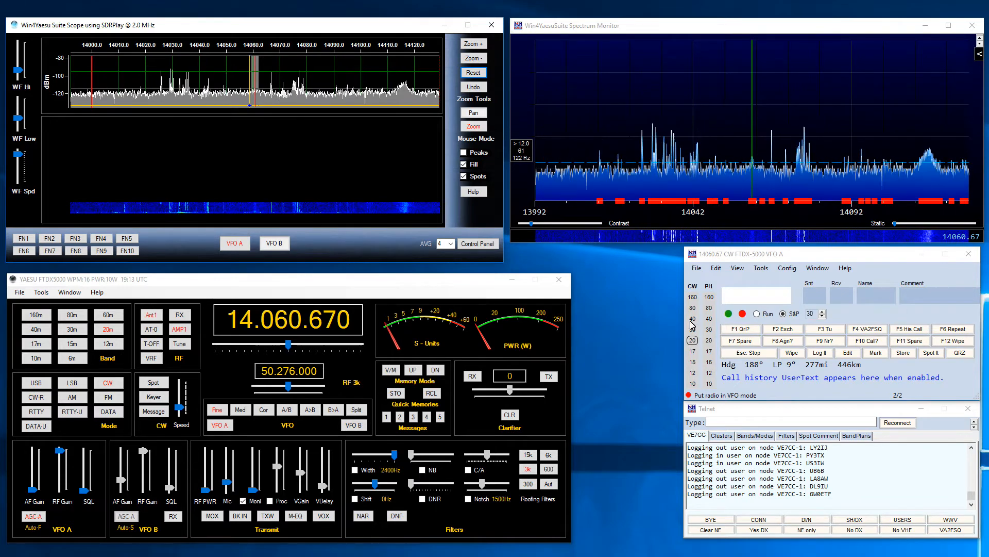
Enable Non-Dupes spots at the top of the Spectrum Monitor and collapse its options
left_click(723, 26)
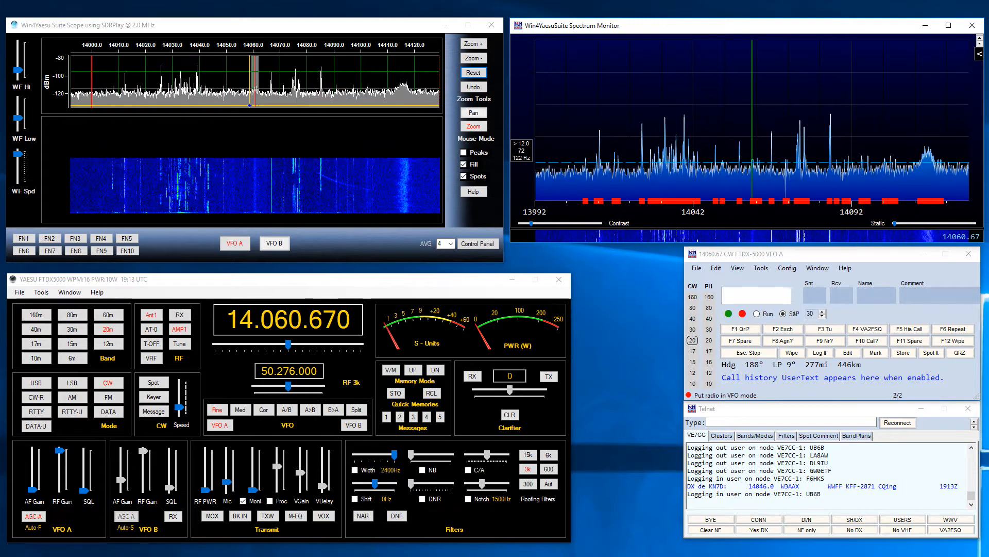
left_click(980, 55)
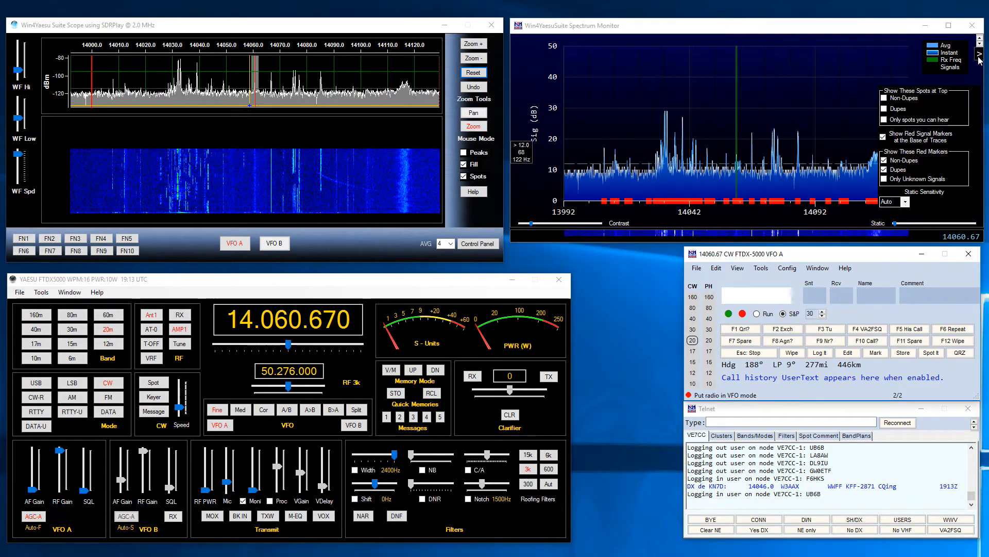
left_click(885, 98)
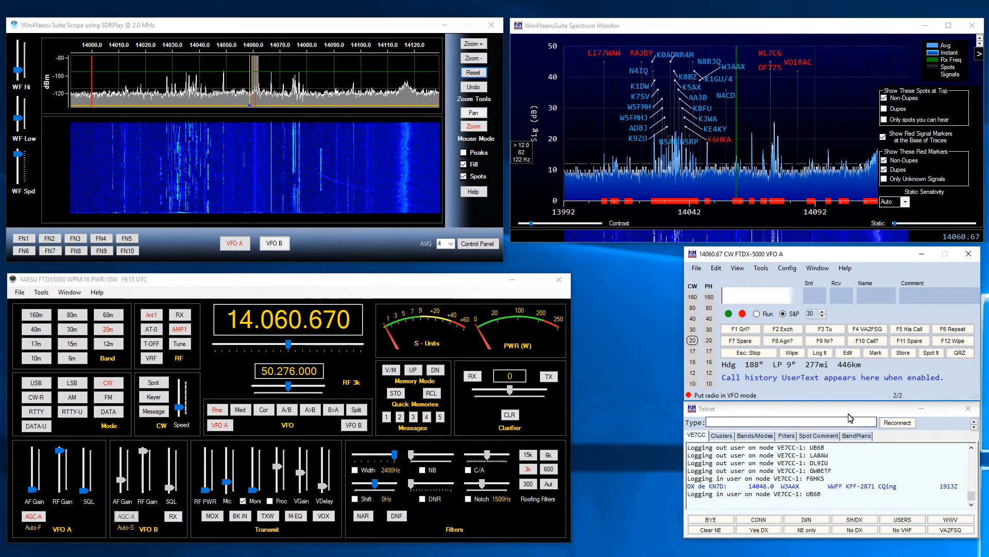
left_click(978, 54)
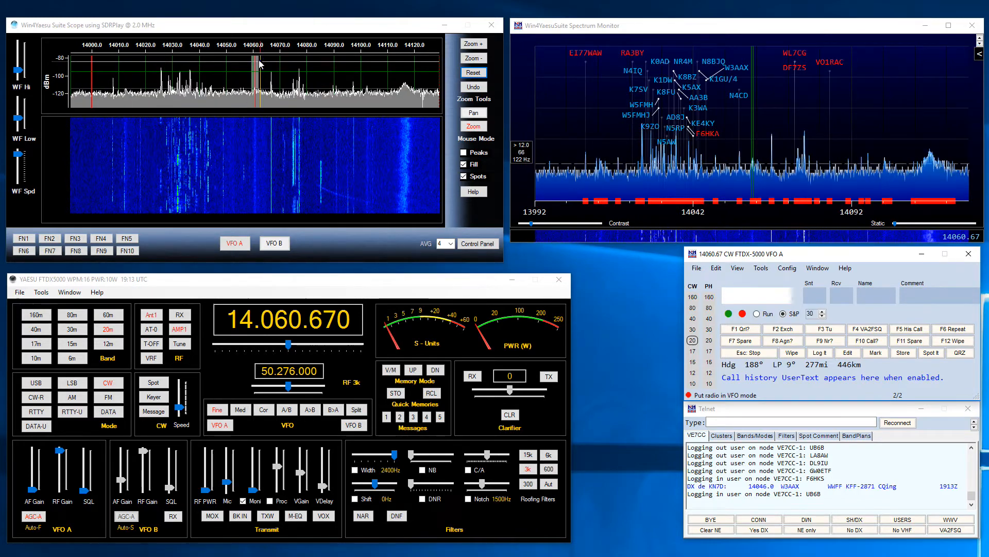
Zoom the scope in one level and shift its frequency scale to about 14015 to 14104 kHz
mouse_move(278, 48)
left_mouse_down()
mouse_move(244, 46)
mouse_move(266, 48)
left_mouse_up()
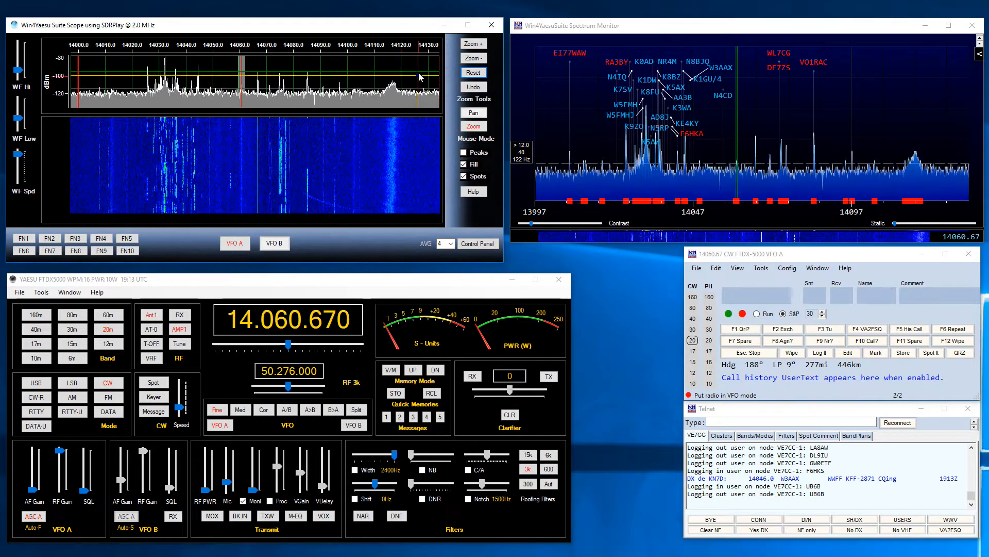
left_click(473, 44)
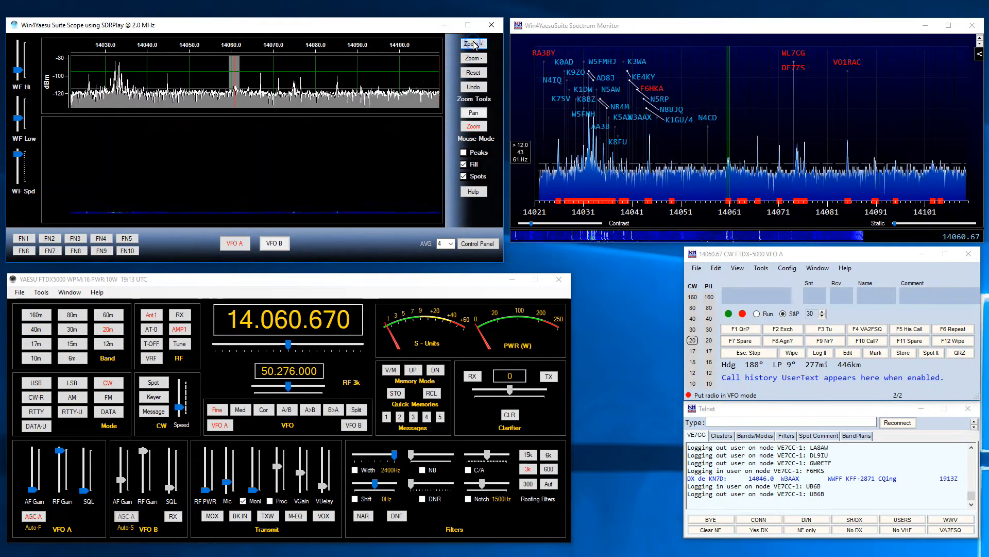
left_click_drag(320, 50, 345, 50)
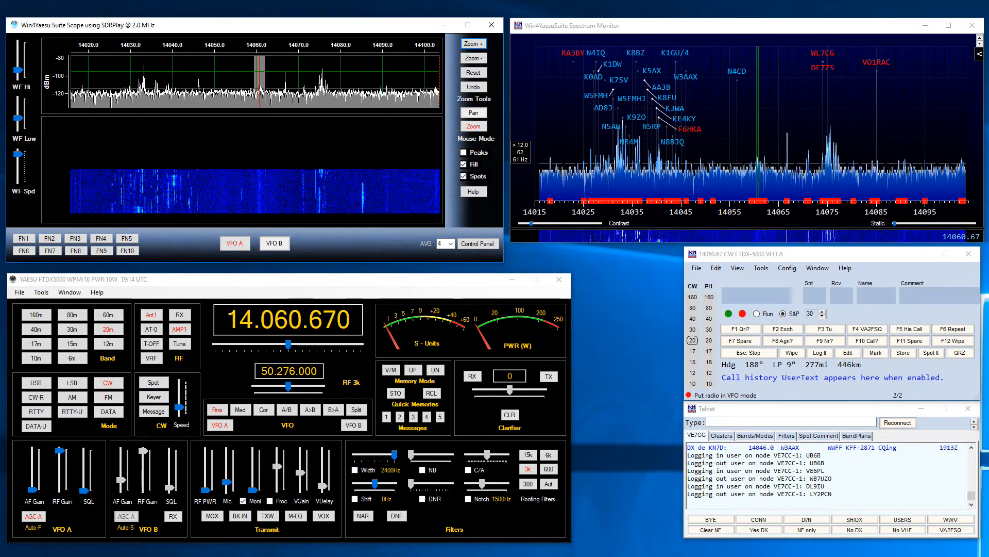
Restrict the Spectrum Monitor to "Only spots you can hear" and hide its options again
left_click(980, 56)
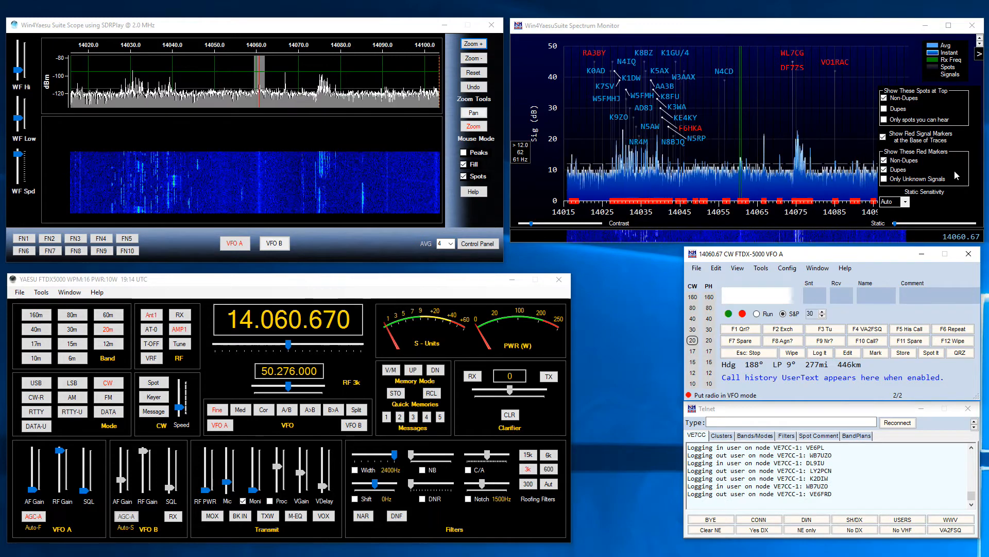
left_click(894, 124)
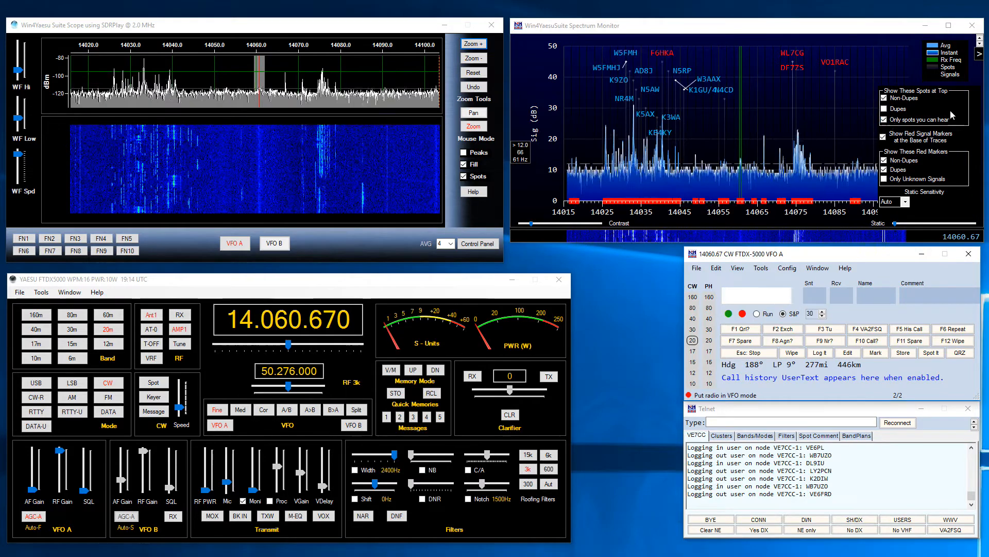
left_click(979, 54)
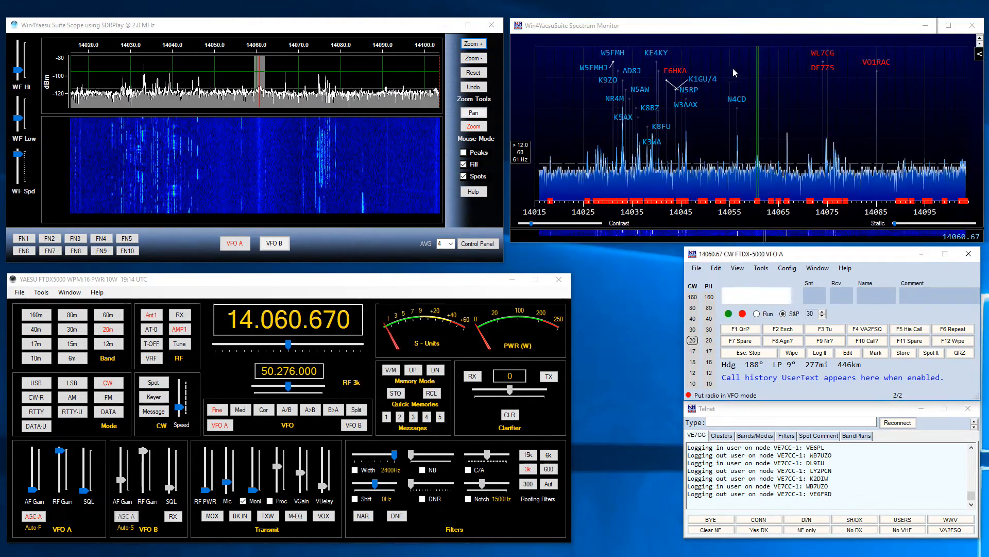
Raise the Spectrum Monitor's signal threshold to 19 dB and bring it back down to 13 dB
scroll(793, 125, "up", 2)
scroll(791, 122, "up", 5)
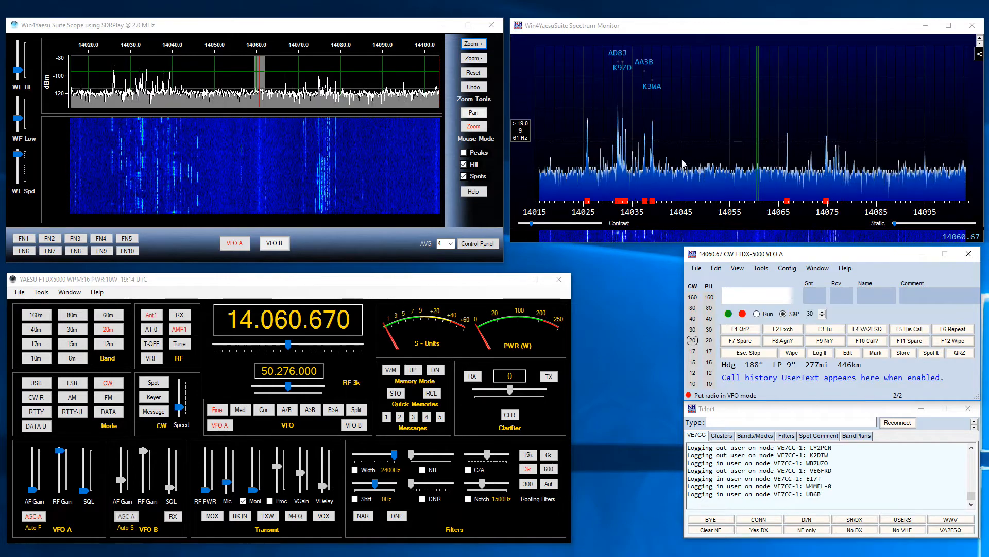
scroll(804, 128, "down", 2)
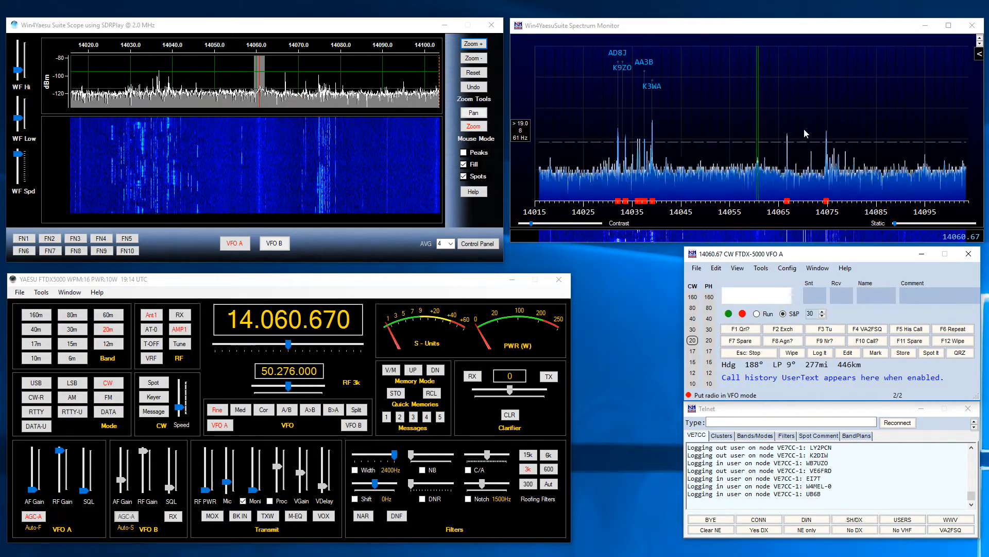
scroll(804, 129, "down", 2)
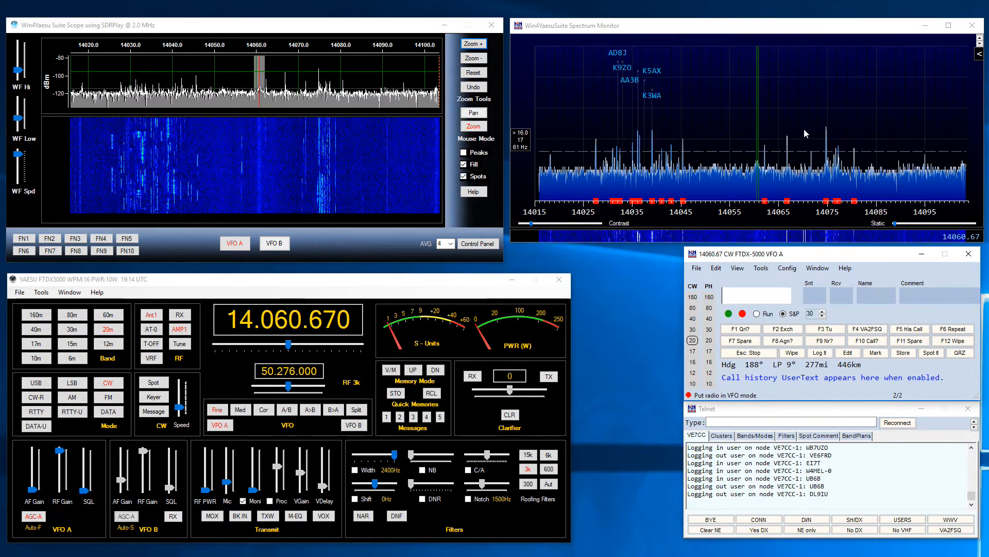
scroll(804, 129, "down", 1)
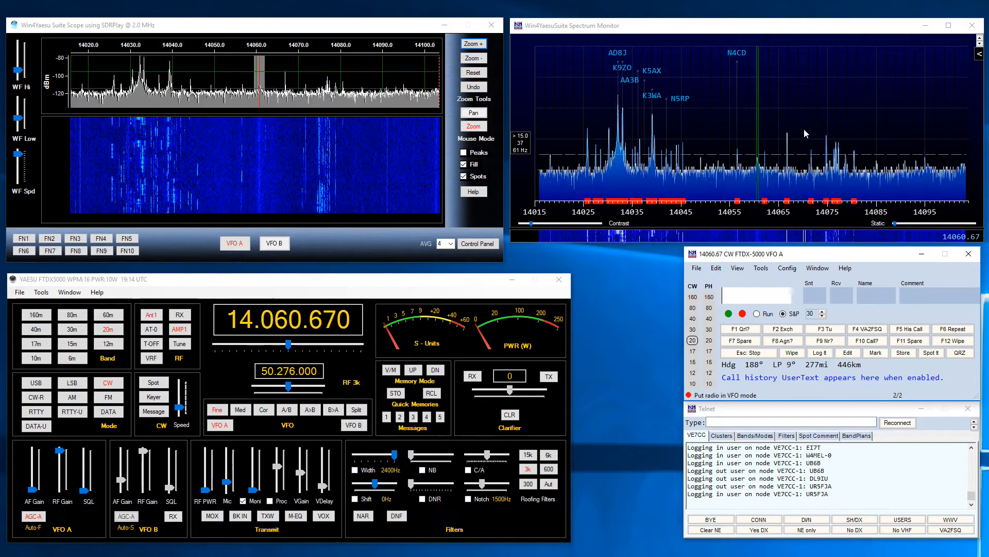
scroll(804, 128, "down", 1)
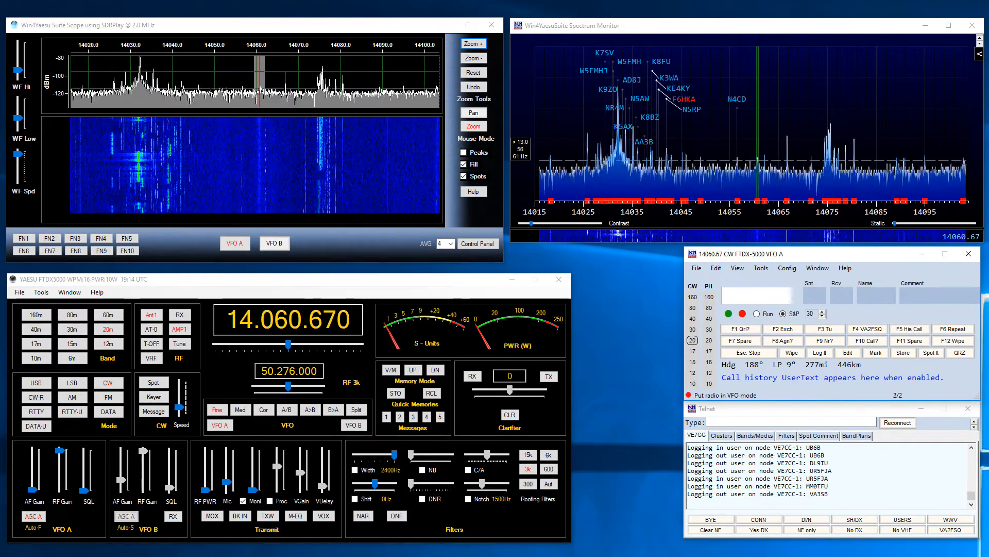
Tune the radio to the spotted station at 14038.06 kHz from the Spectrum Monitor
left_click(660, 61)
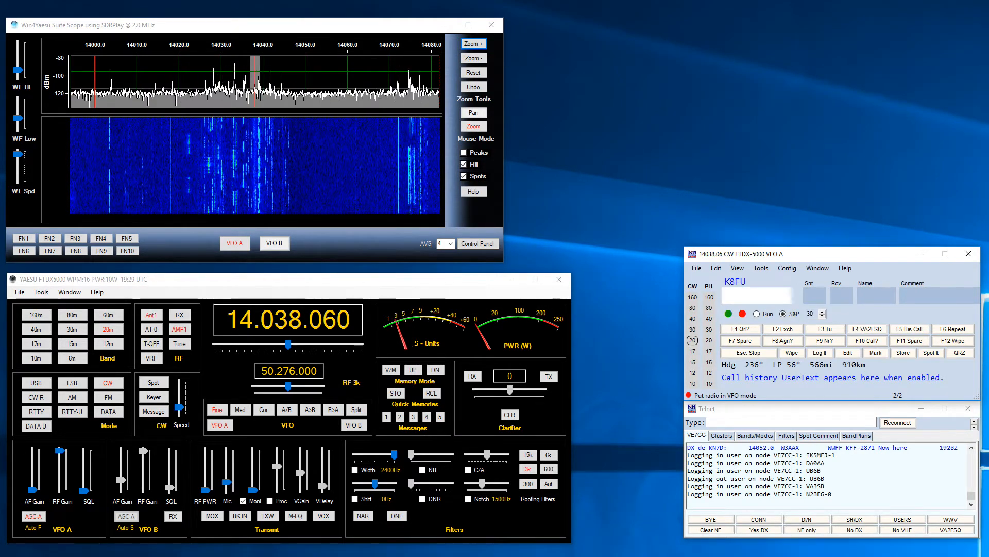
Open the Win4YaesuSuite settings and move the dialog fully into view
left_click(41, 292)
left_click(41, 292)
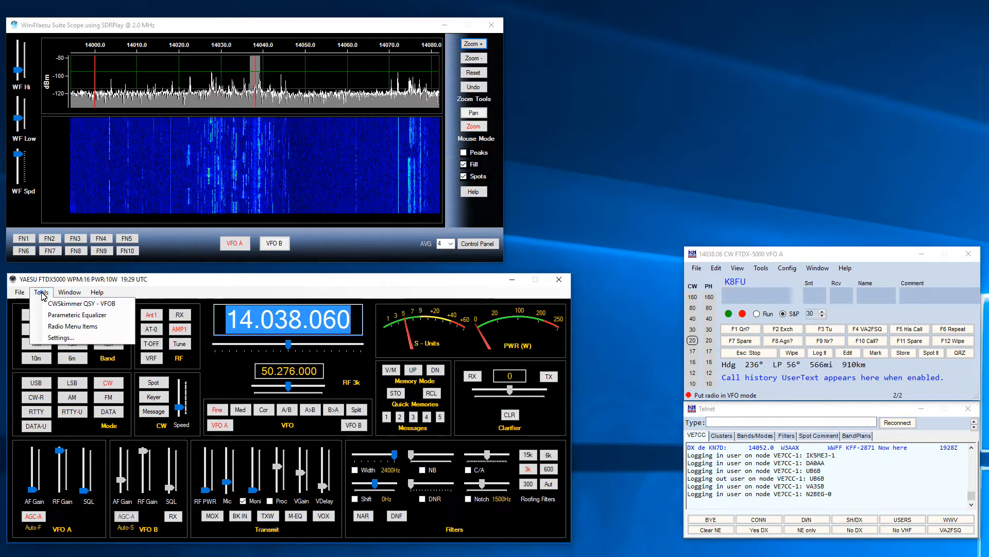
left_click(69, 338)
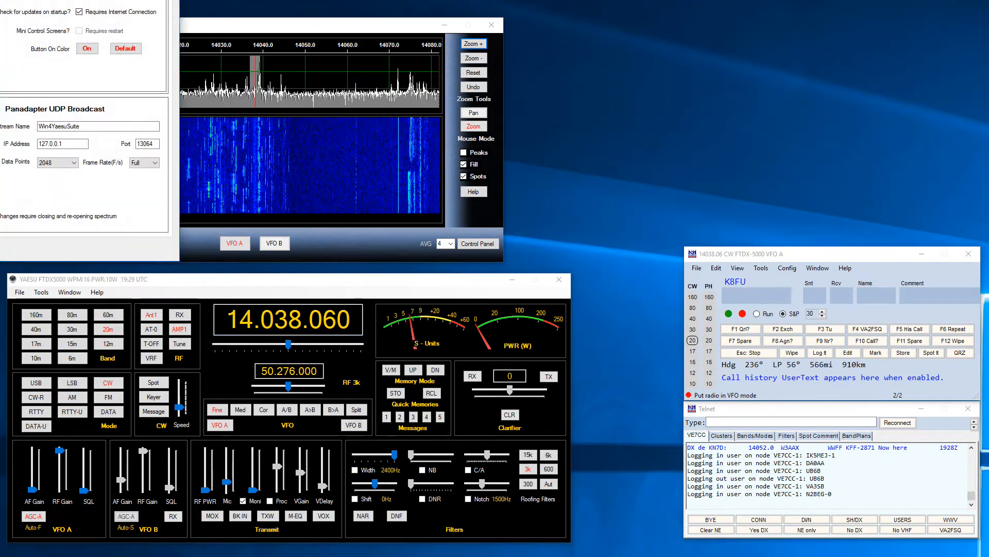
left_click_drag(38, 0, 698, 64)
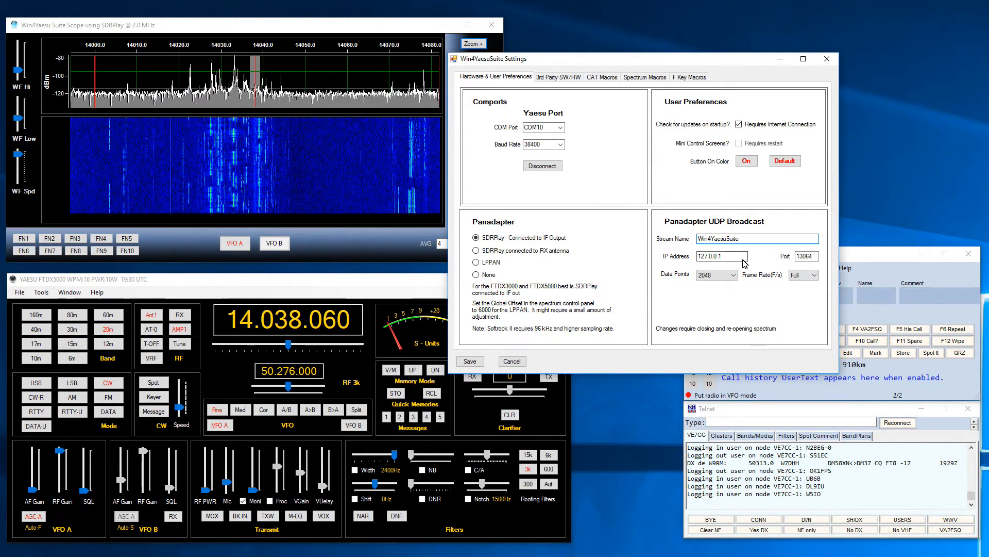
Review the Panadapter UDP Broadcast IP address, port, data points and frame rate options, and close the settings without saving
left_click(742, 258)
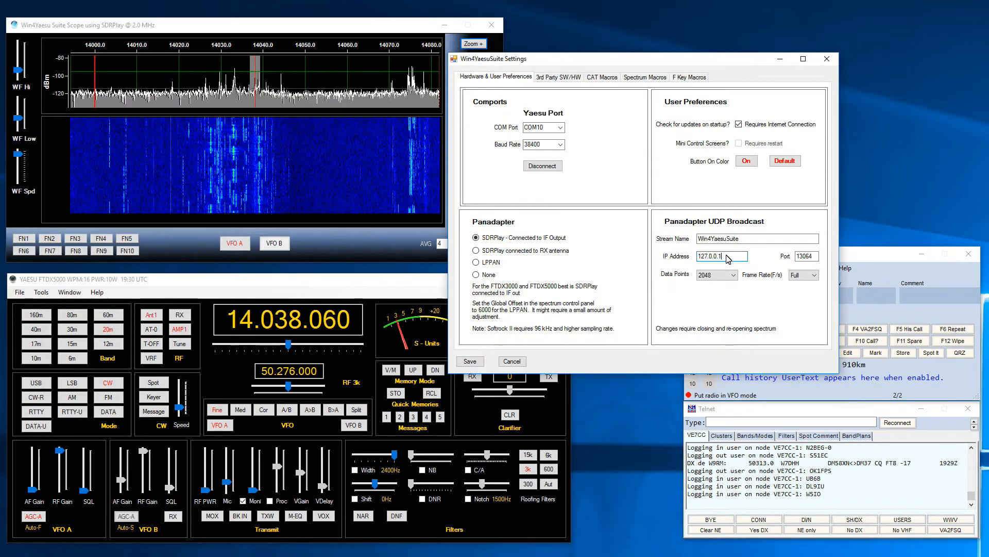
left_click(816, 256)
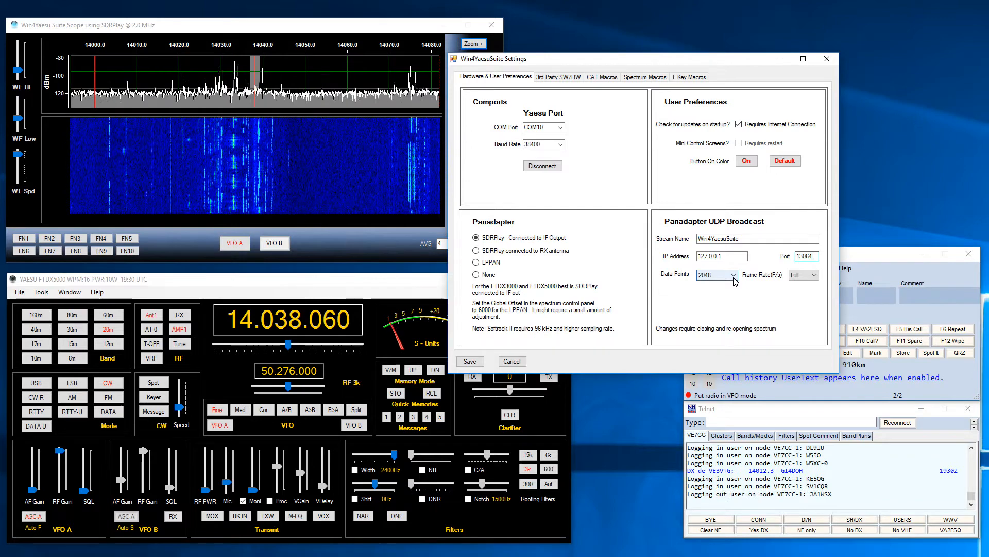
left_click(734, 278)
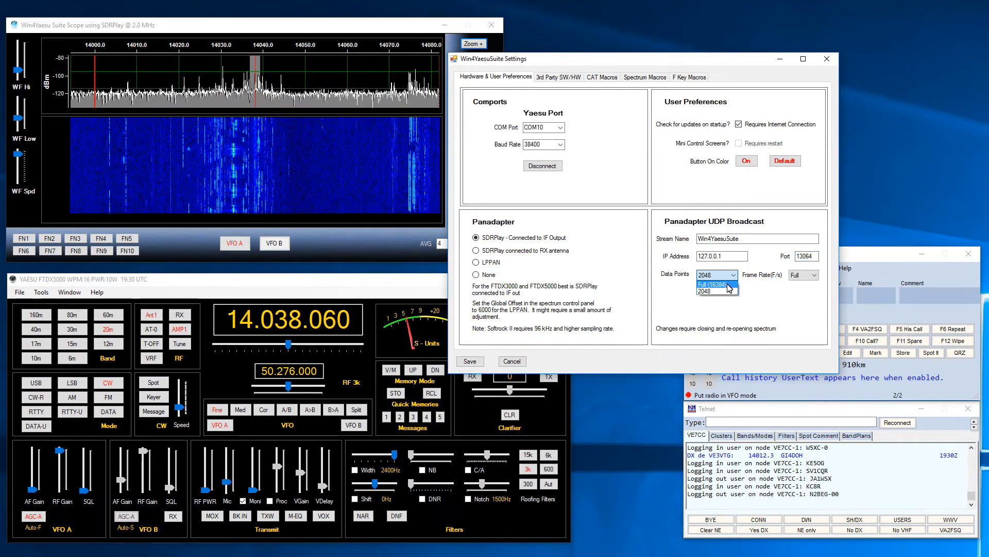
left_click(751, 304)
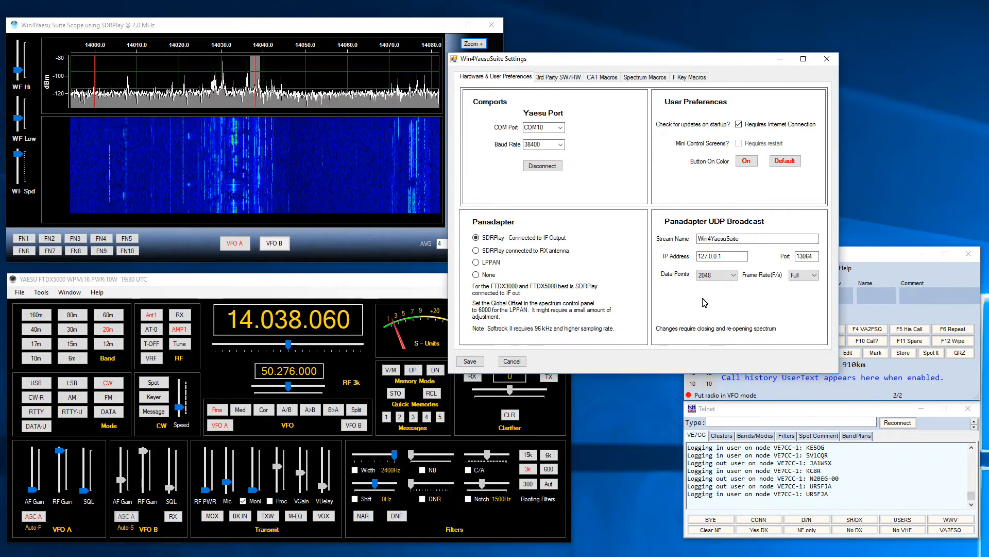
left_click(813, 276)
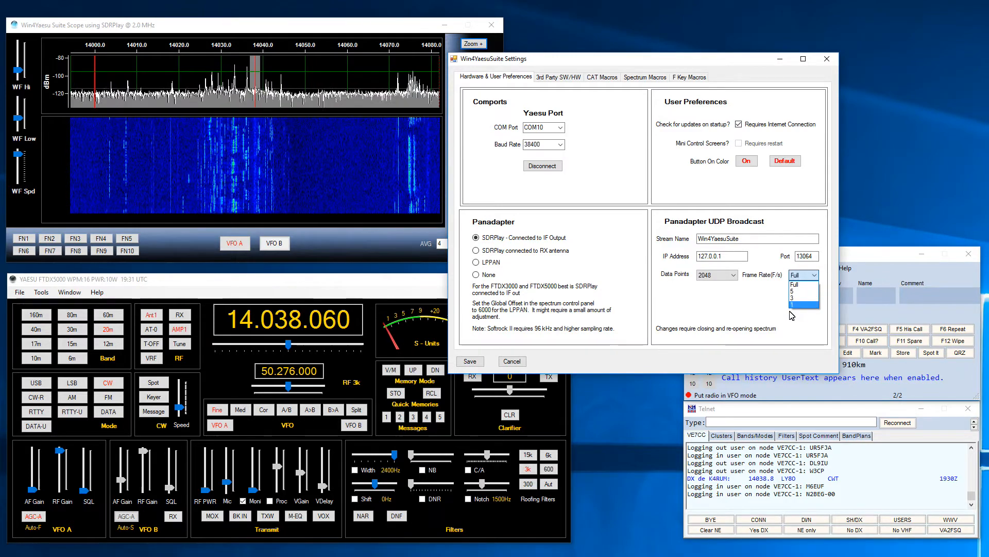
left_click(714, 311)
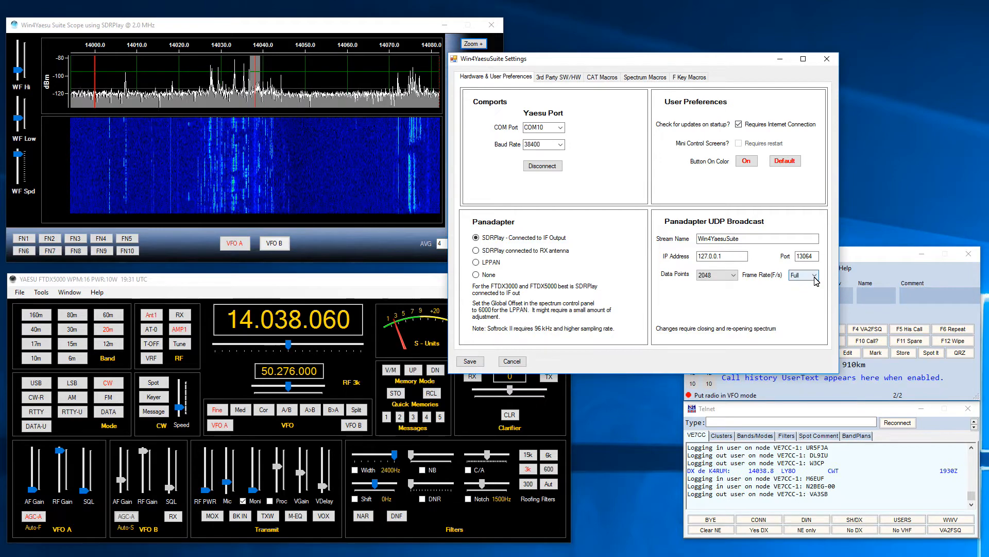
left_click(827, 61)
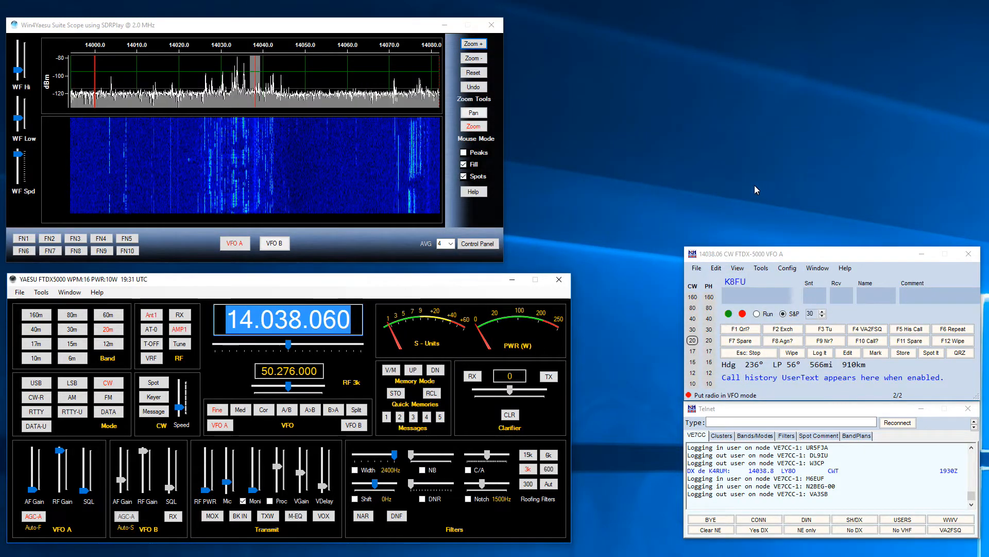
Open a new Spectrum Display window from the N1MM entry window
left_click(819, 272)
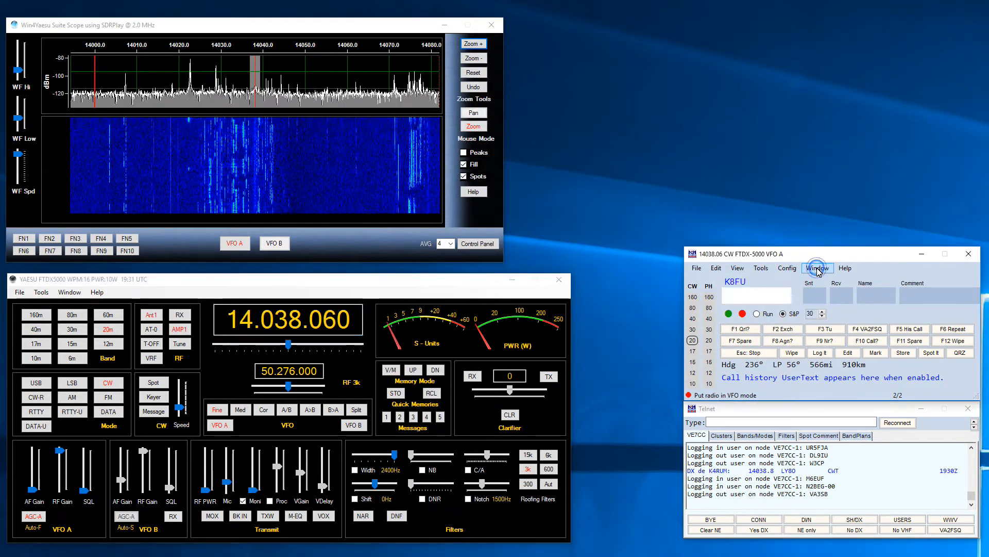
left_click(819, 272)
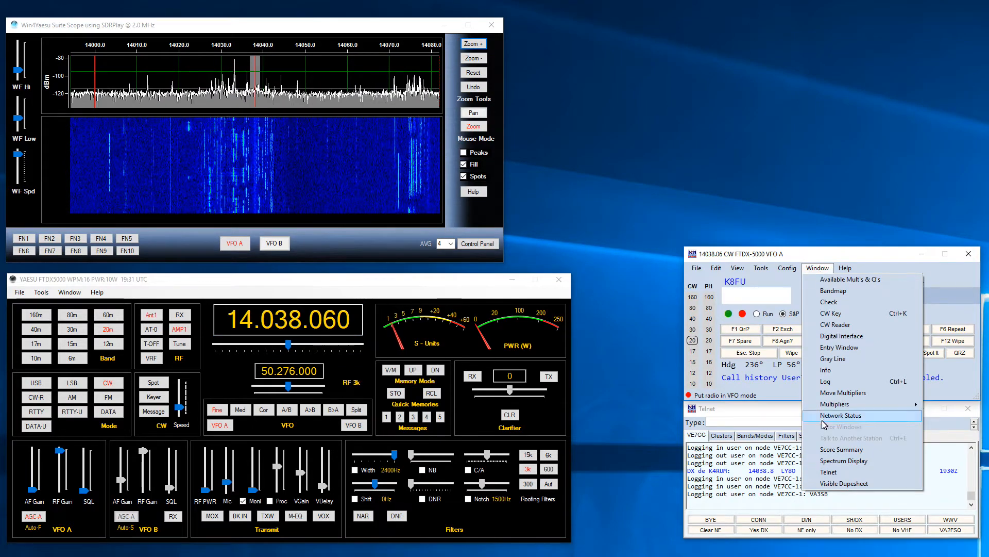
left_click(851, 463)
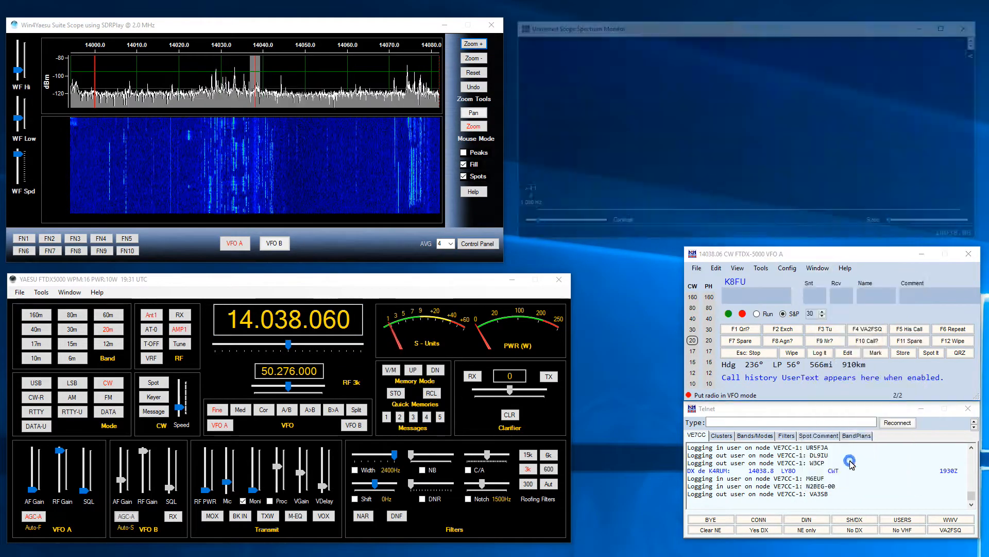
Set the Spectrum Monitor's source to the one for all other radios, named Win4YaesuSuite
right_click(586, 76)
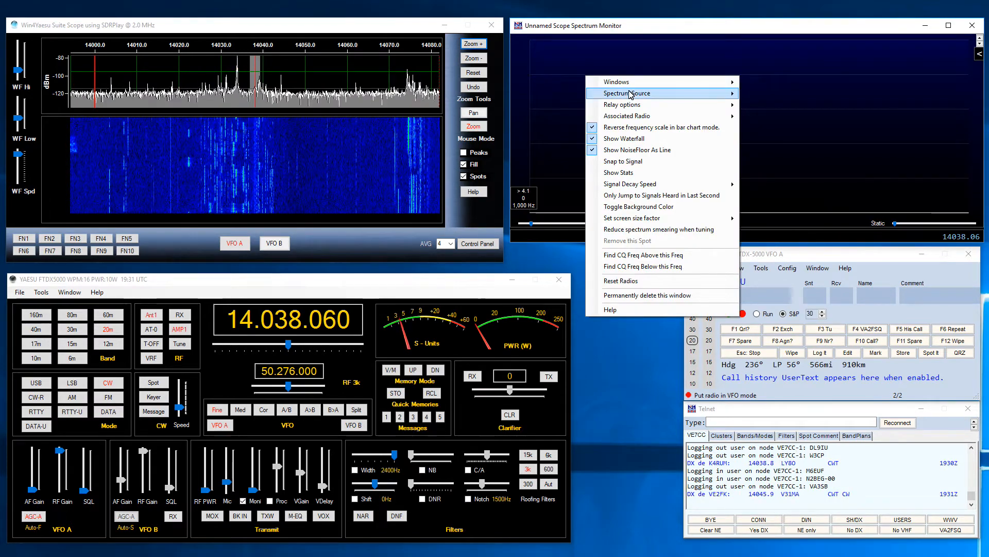
mouse_move(633, 95)
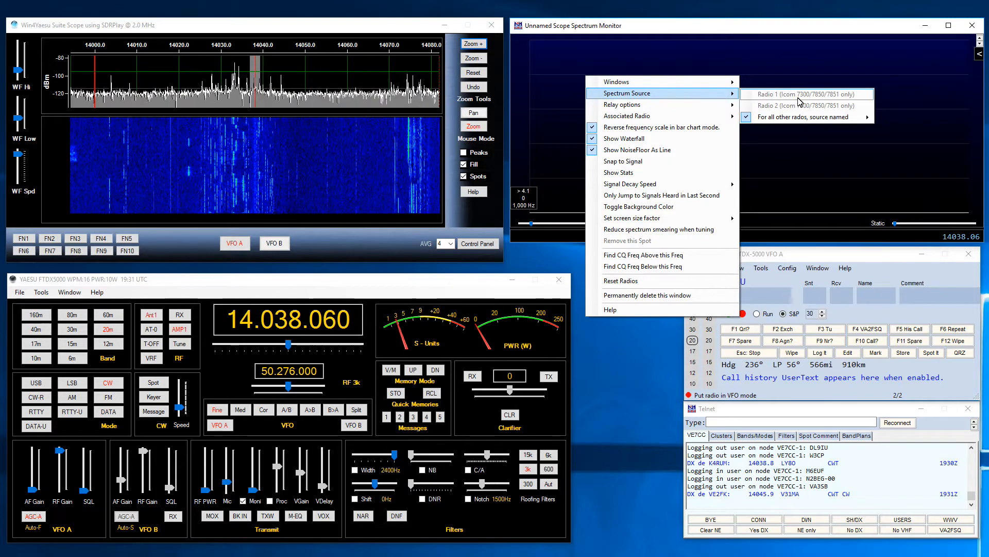
mouse_move(828, 120)
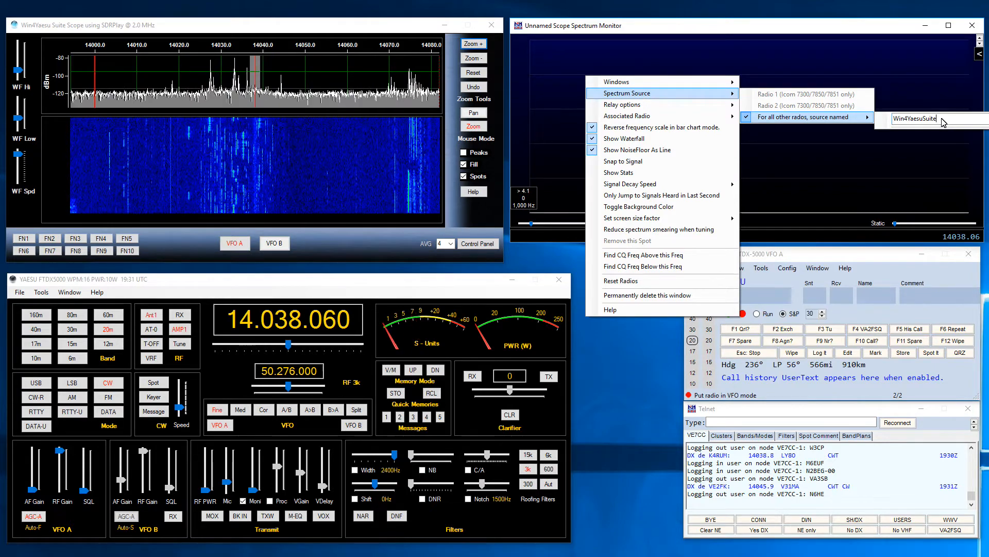
key("Return")
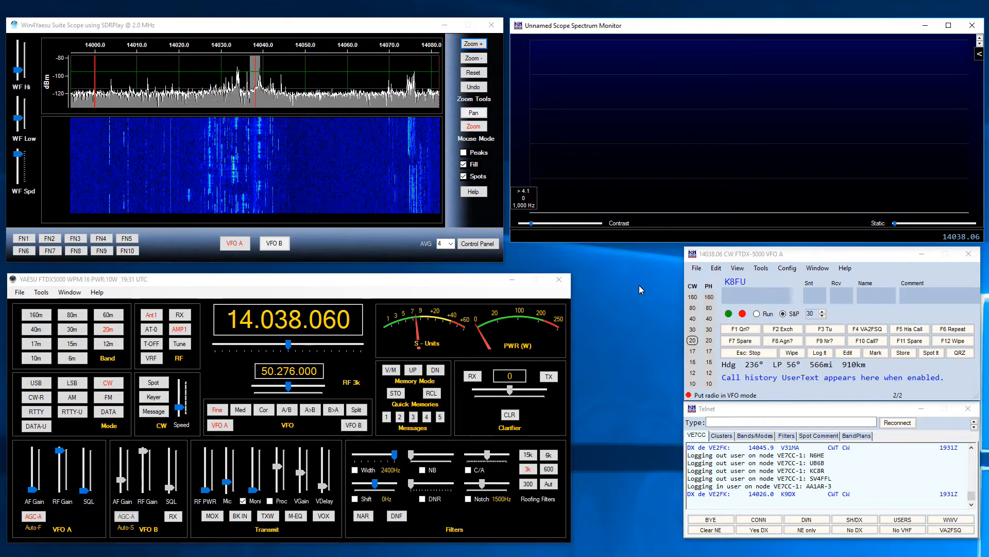
Open the UDP Broadcast controls from the Win4YaesuSuite scope and enable the UDP spectrum broadcast
left_click(474, 210)
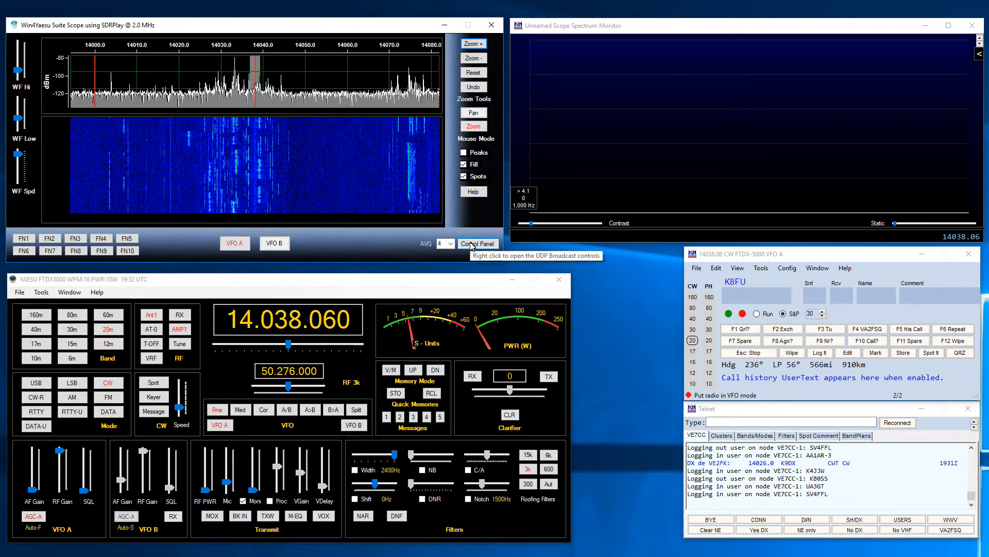
right_click(473, 245)
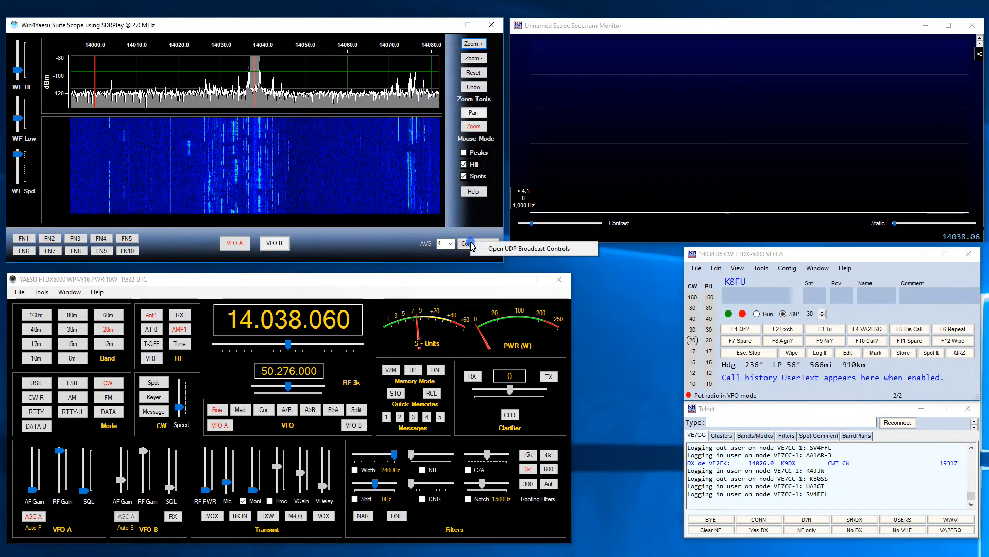
left_click(500, 250)
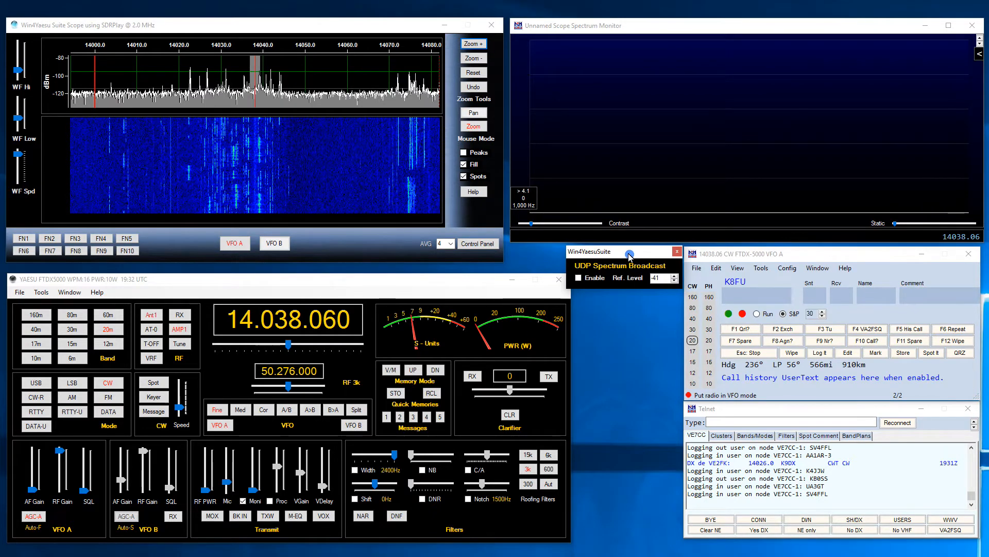
left_click(591, 278)
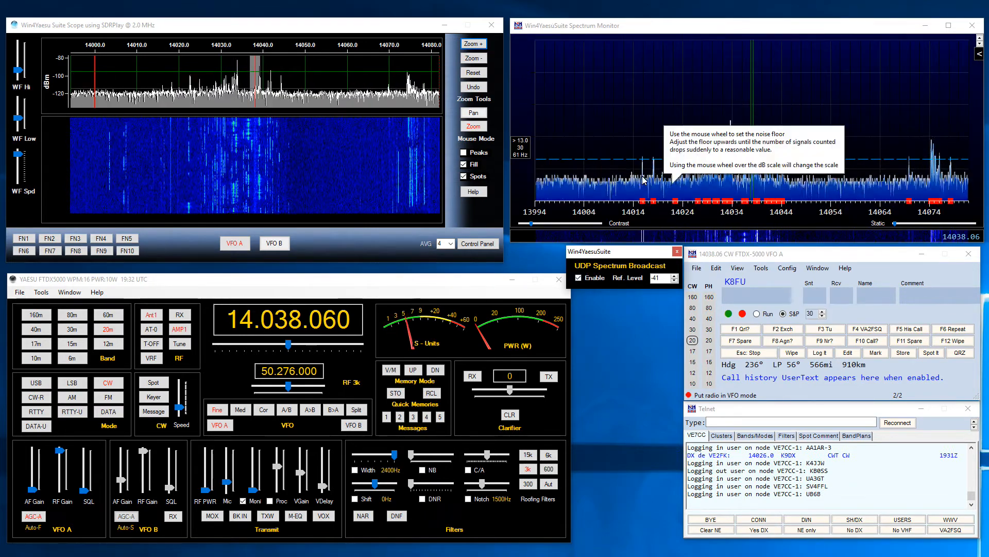
Lower the UDP spectrum broadcast reference level to -49
left_click(674, 281)
left_click(674, 281)
left_click(674, 281)
left_click(674, 281)
left_click(674, 280)
left_click(675, 281)
left_click(675, 281)
left_click(674, 280)
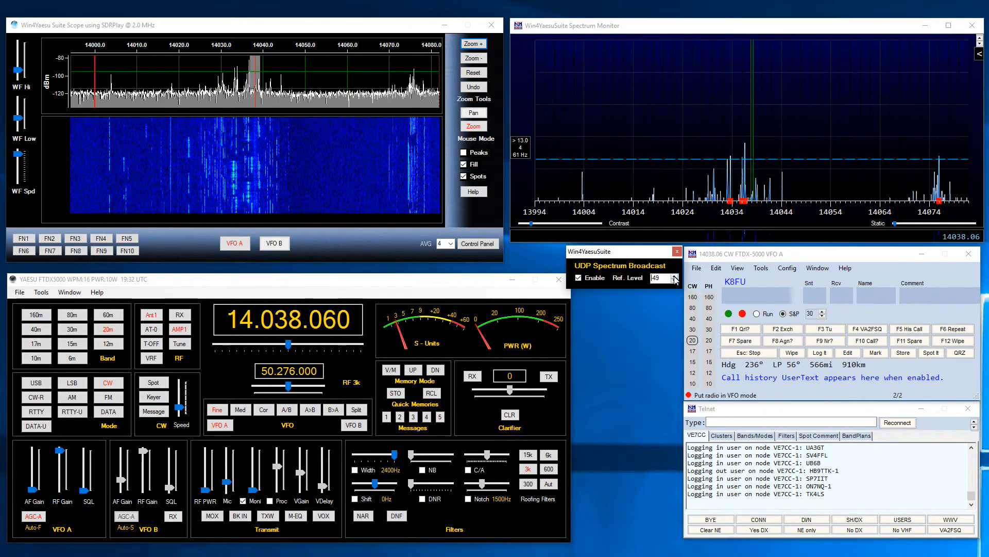
Raise the UDP spectrum broadcast reference level to -43 and close the broadcast controls
left_click(674, 276)
left_click(675, 275)
left_click(674, 275)
left_click(674, 275)
left_click(675, 276)
left_click(675, 276)
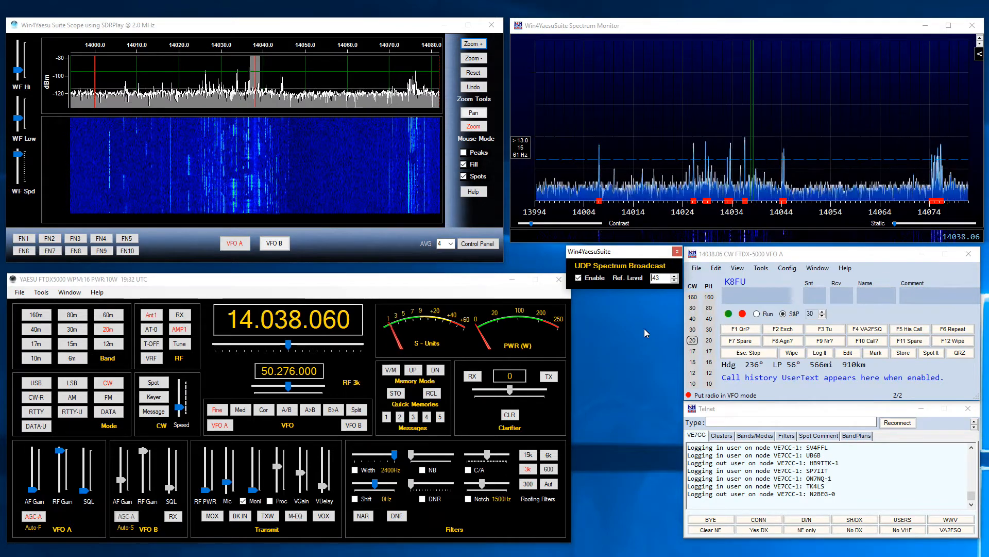
left_click(677, 252)
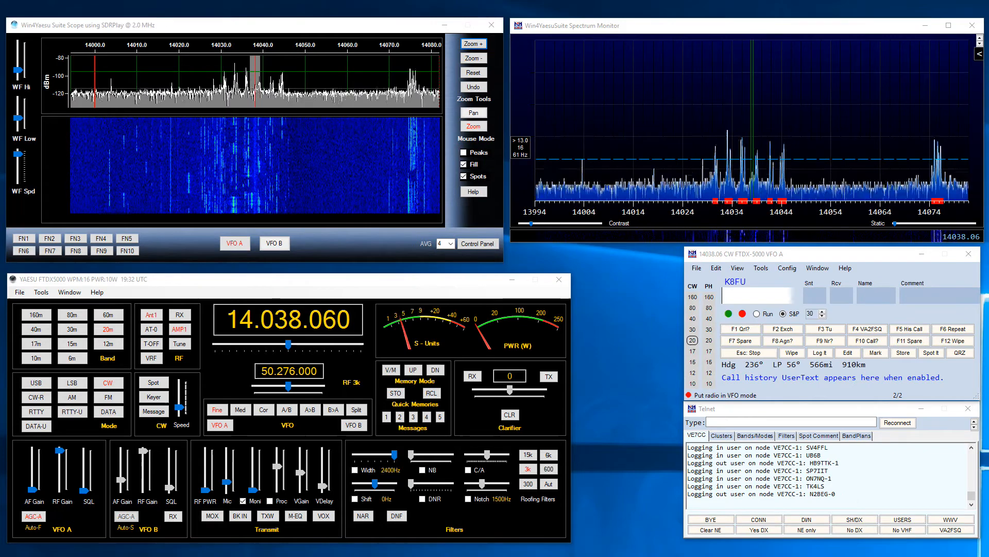